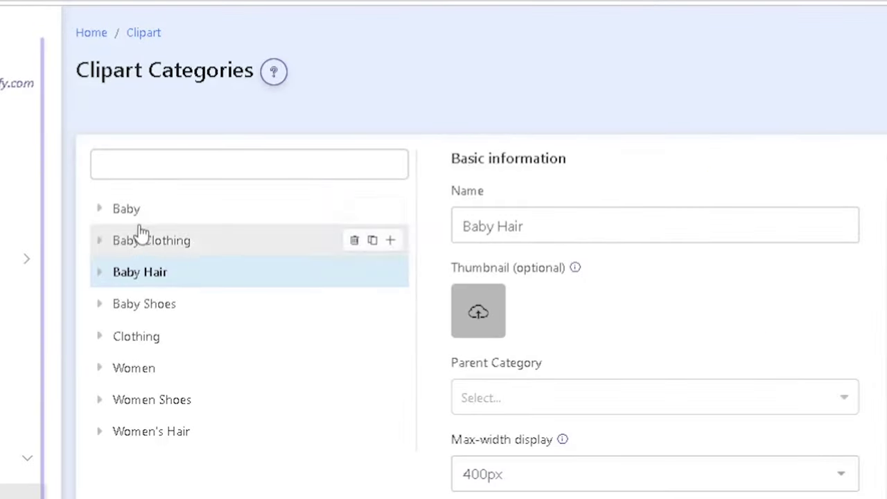
# Look through the Baby, Baby Clothing, Baby Hair, Baby Shoes, Clothing and Women clipart categories
pyautogui.click(141, 236)
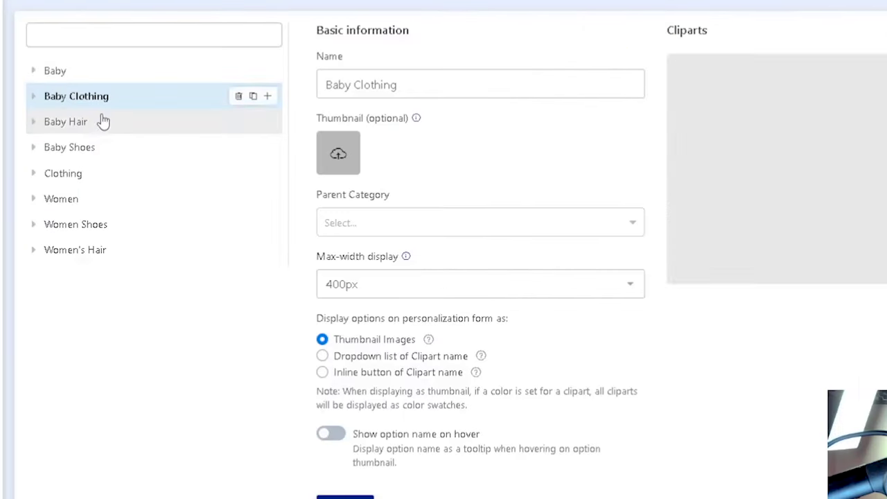
pyautogui.click(176, 276)
pyautogui.click(177, 308)
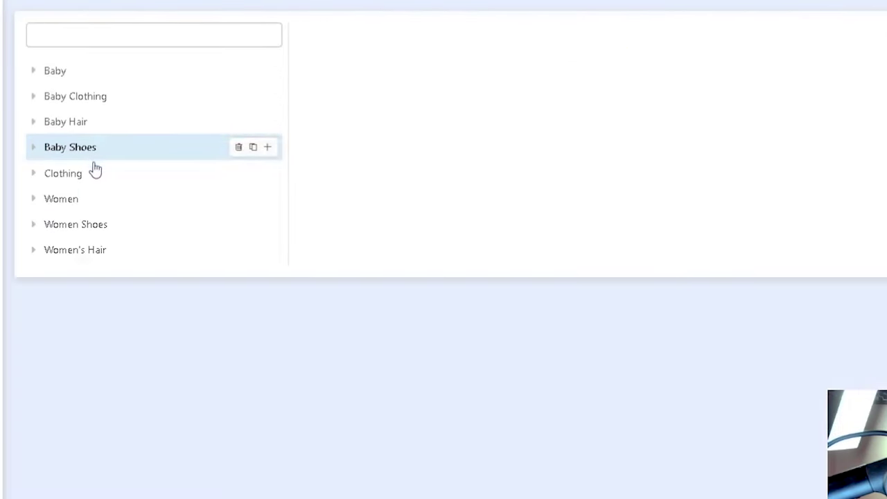
pyautogui.click(95, 172)
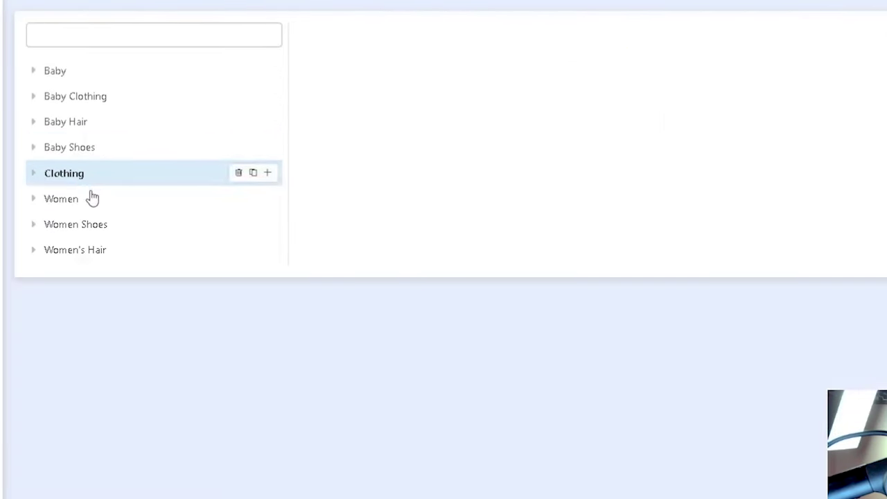
pyautogui.click(88, 199)
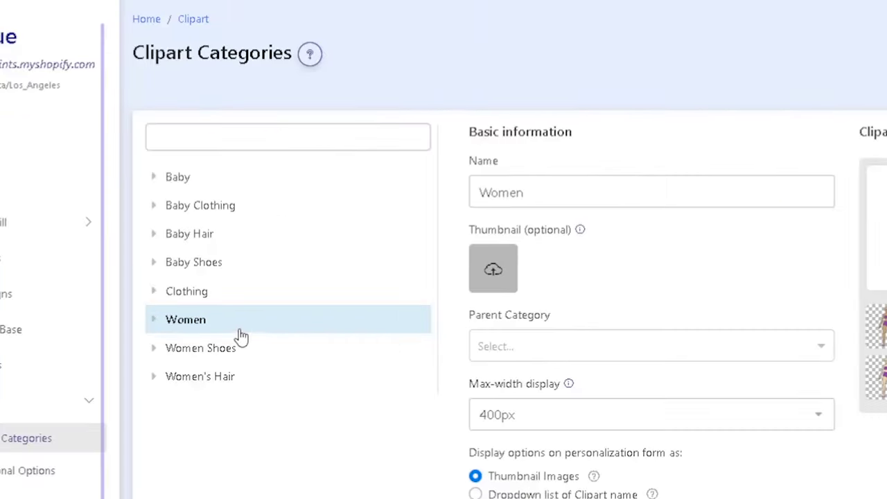
pyautogui.click(155, 320)
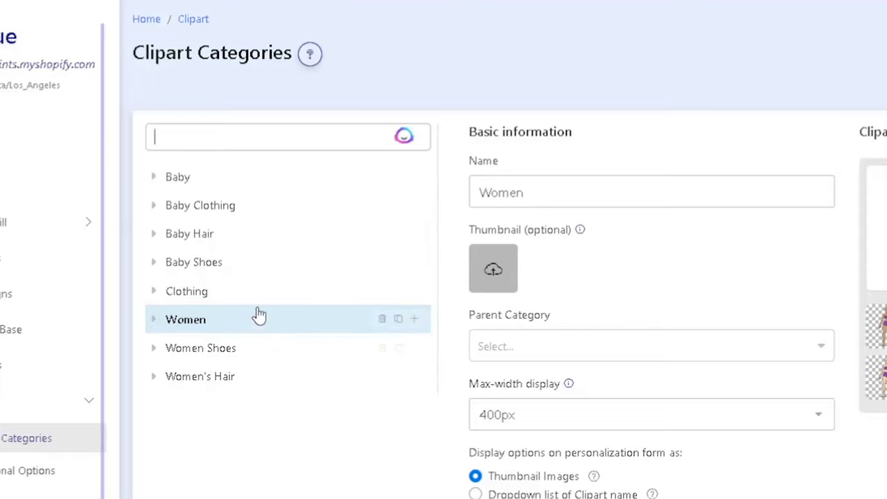
pyautogui.click(181, 178)
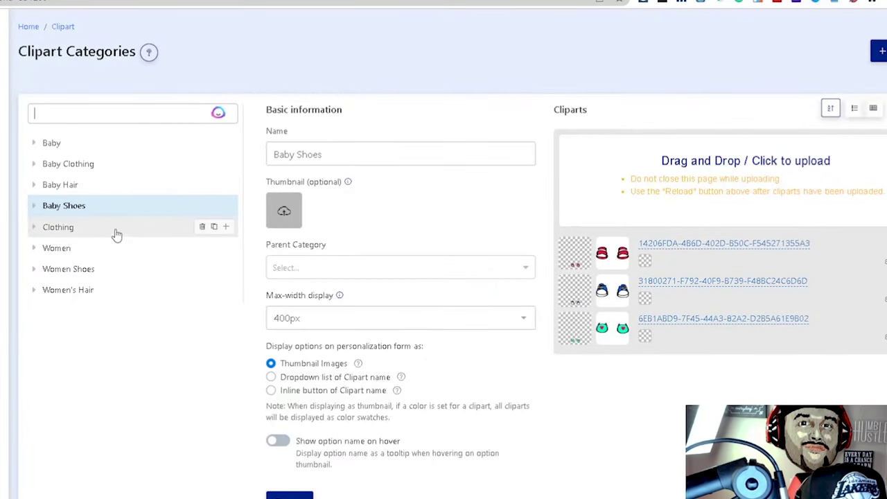
# Rename the Clothing clipart category as Womens Clothing
pyautogui.click(81, 230)
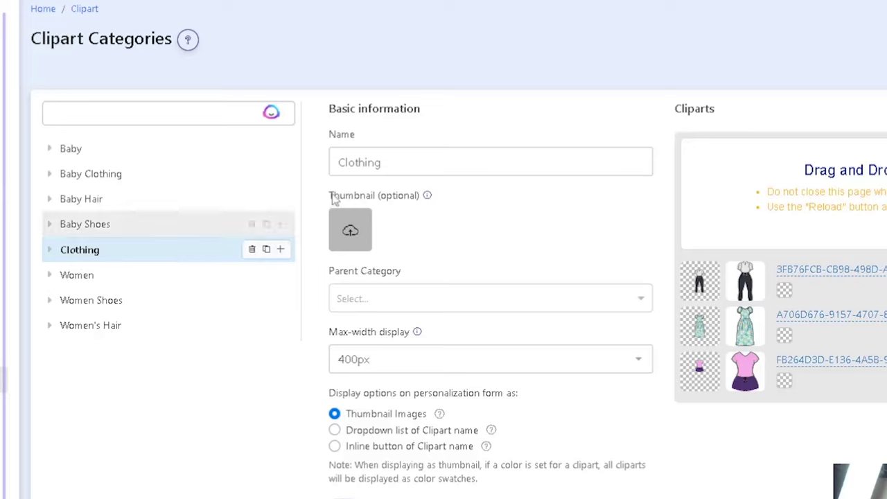
pyautogui.click(337, 161)
pyautogui.moveTo(427, 196)
pyautogui.write('Womens')
pyautogui.press('Return')
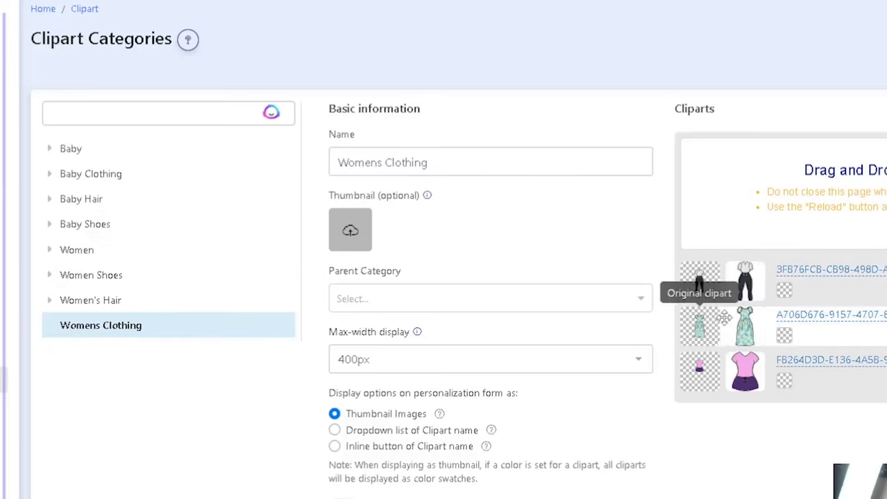
# Review the cliparts in the Women's Hair, Women Shoes and Women categories
pyautogui.click(70, 300)
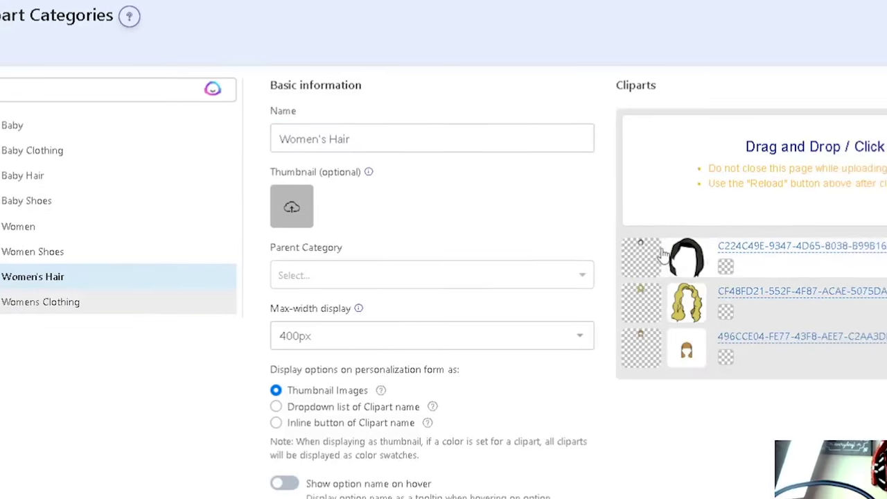
pyautogui.click(68, 251)
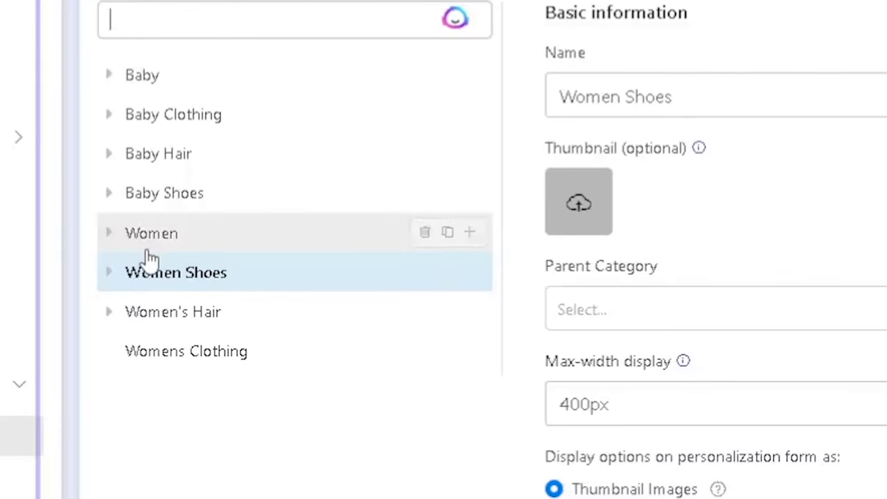
pyautogui.click(147, 250)
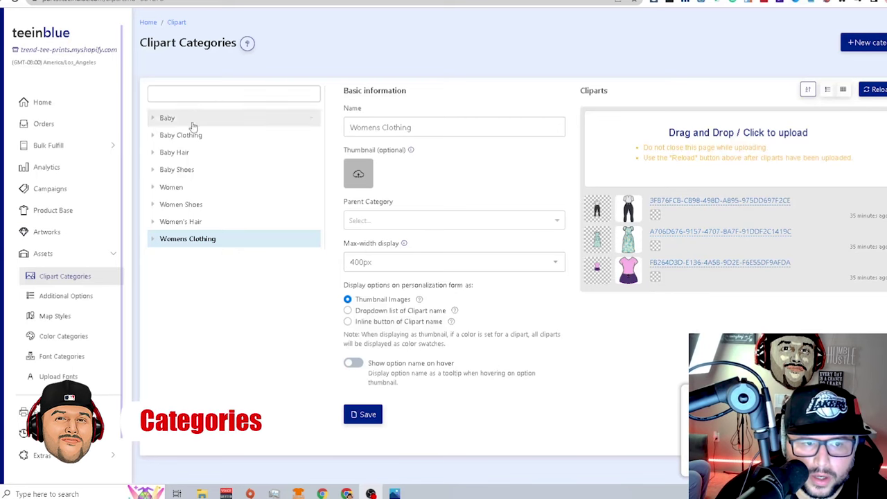
# Check Womens Clothing, Women's Hair and Women Shoes for subcategories, viewing the Women's Hair cliparts
pyautogui.click(153, 240)
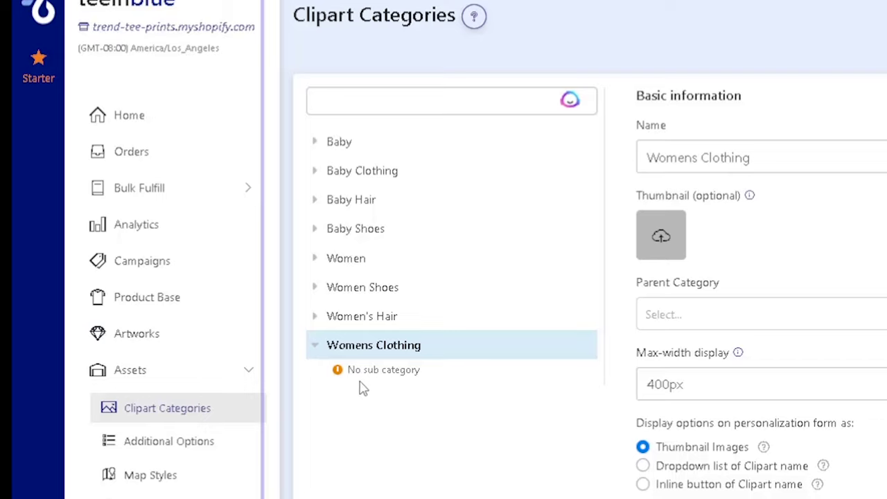
pyautogui.click(315, 317)
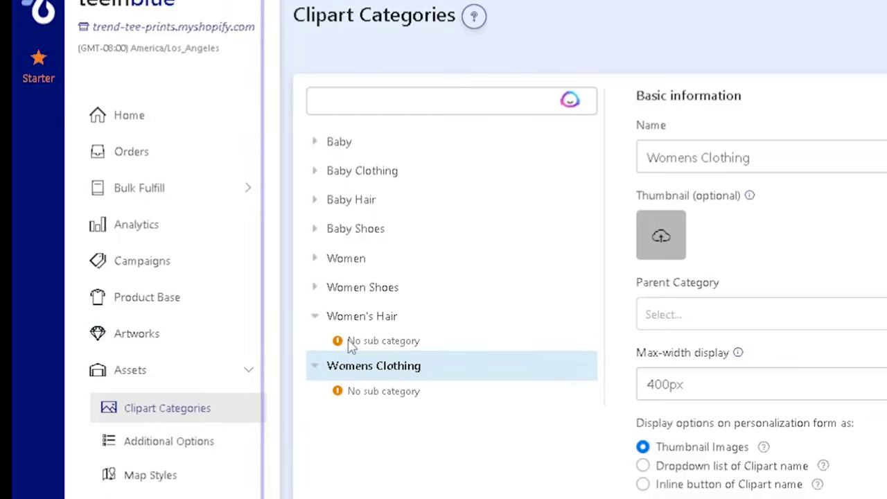
pyautogui.click(349, 342)
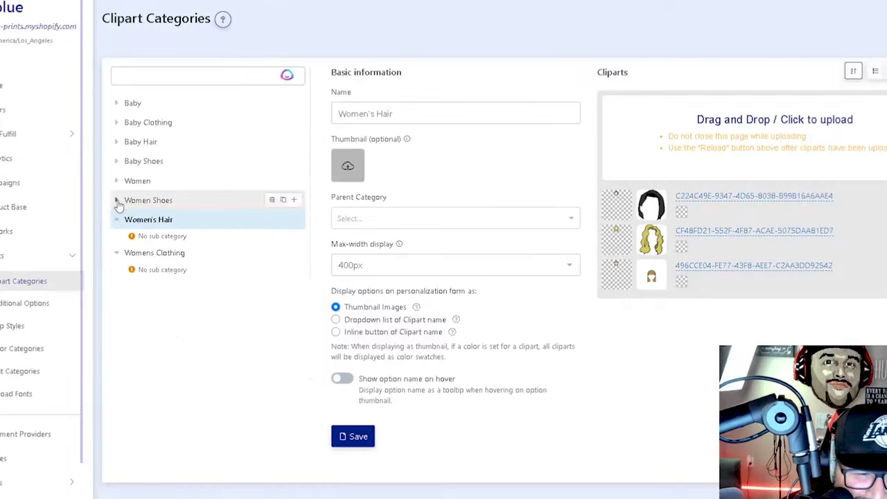
pyautogui.click(315, 287)
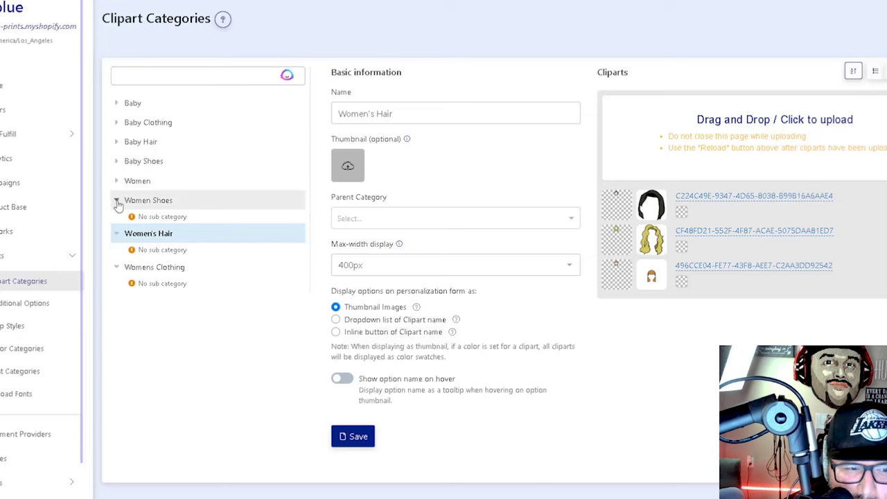
pyautogui.click(115, 201)
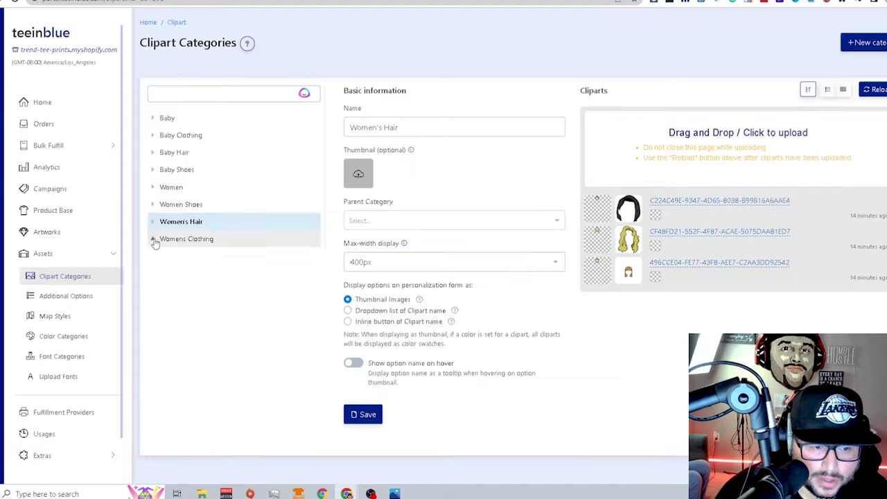
# Start a new clipart category and name it Womens Clothing Part 2
pyautogui.click(385, 367)
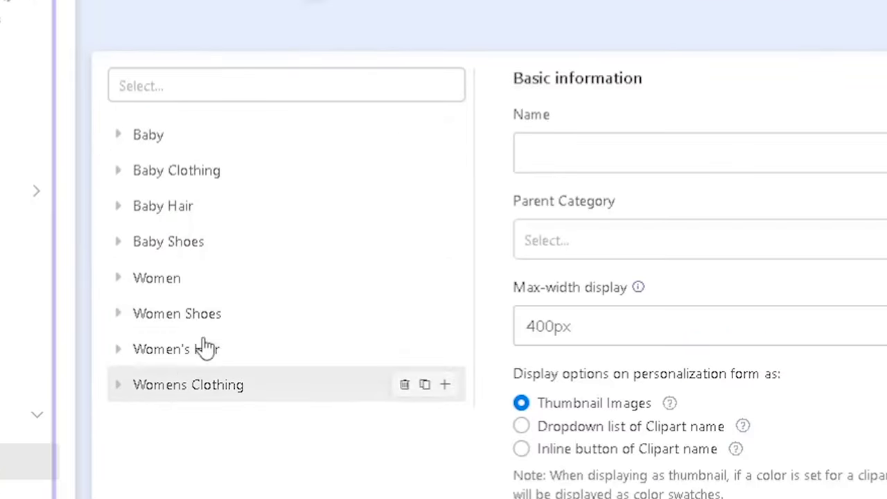
pyautogui.click(640, 158)
pyautogui.write('Womens Clothing Part')
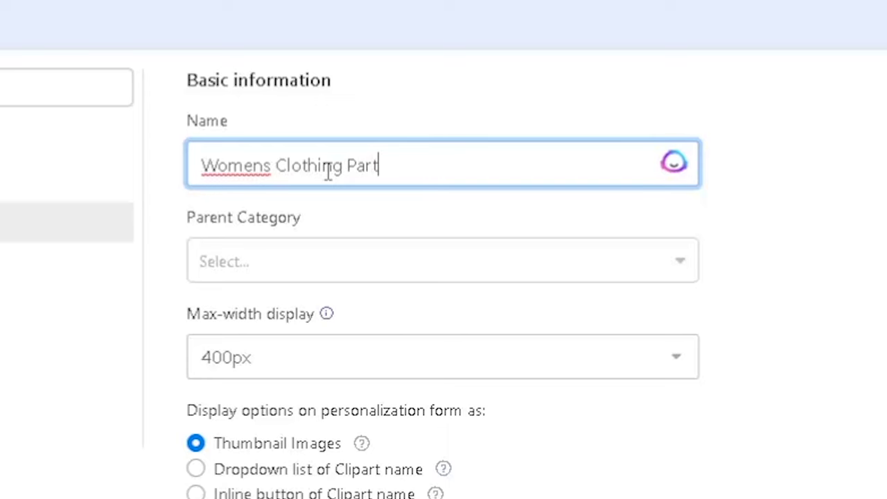
pyautogui.write('2')
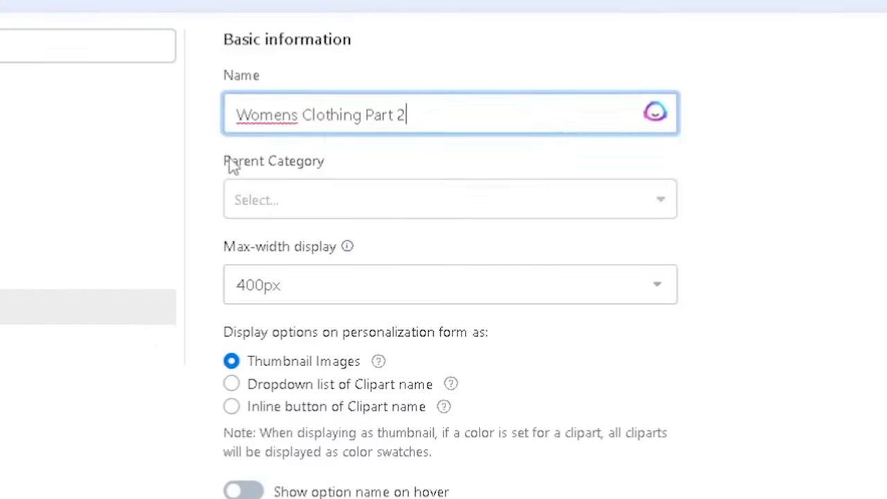
# Set the new category's parent category to Womens Clothing
pyautogui.moveTo(345, 150); pyautogui.dragTo(390, 150)
pyautogui.moveTo(327, 163); pyautogui.dragTo(203, 153)
pyautogui.click(323, 199)
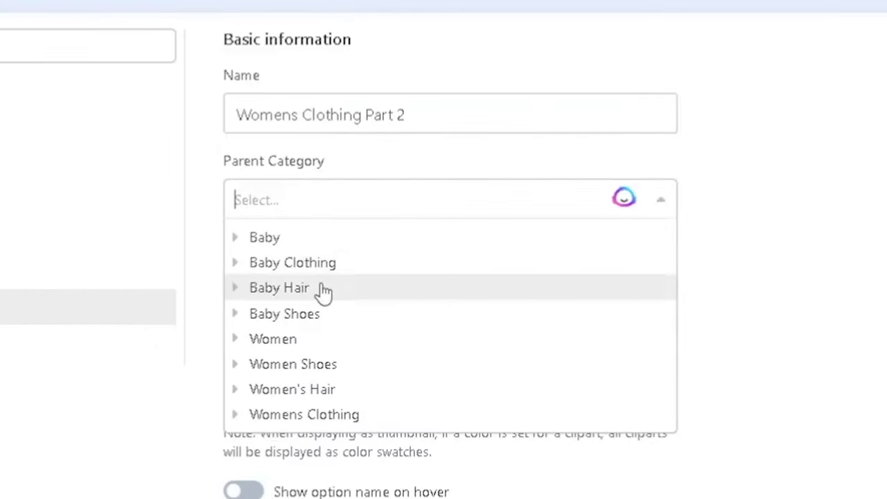
pyautogui.click(326, 416)
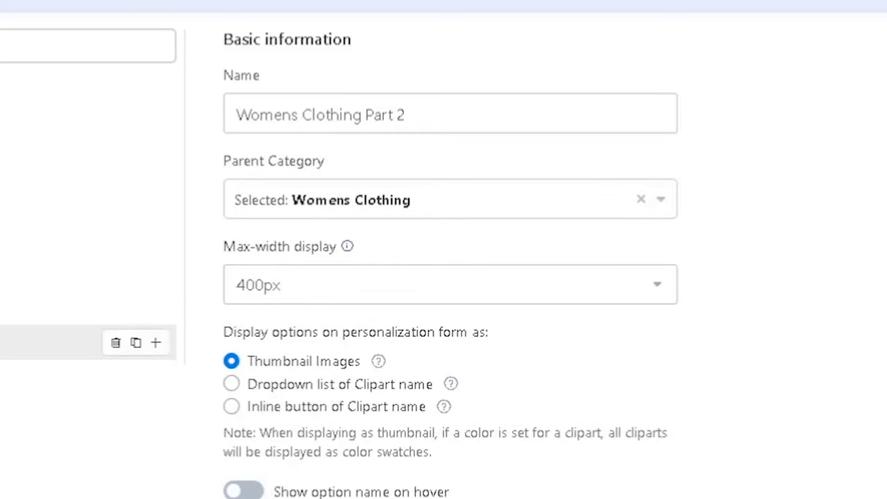
# Change the new category's name to Pants and create it
pyautogui.tripleClick(432, 115)
pyautogui.write('P')
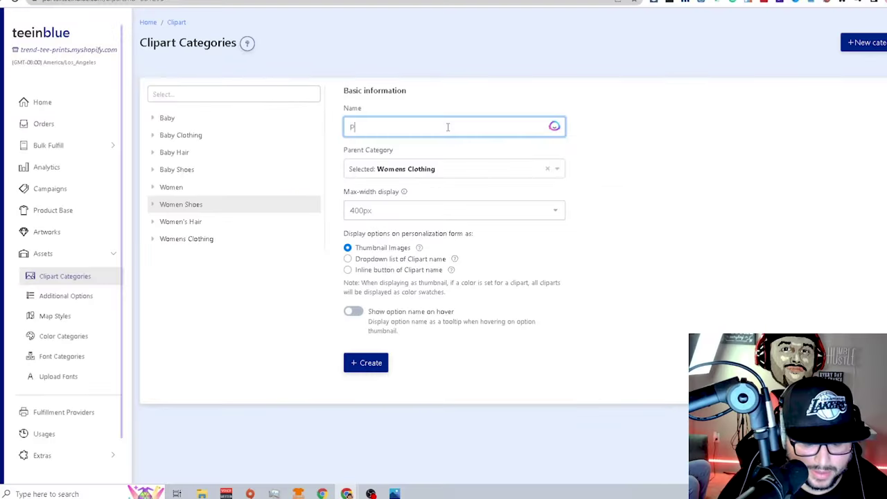
pyautogui.write('ants')
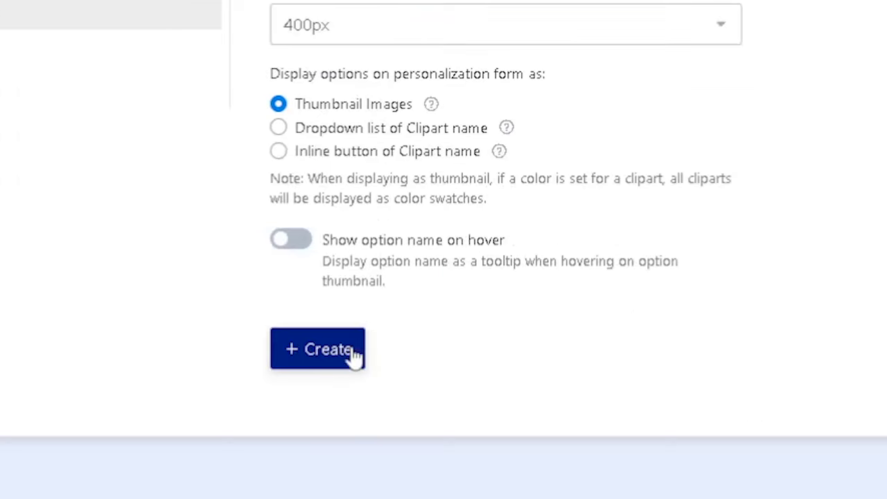
pyautogui.click(306, 363)
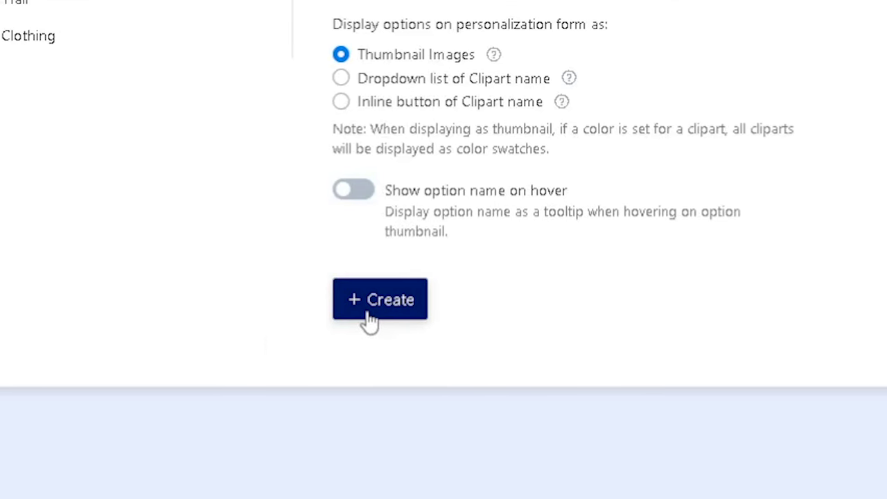
# Upload the pants image 3FB76FCB-CB98-498D-A895-975DD697F2CE.png to the Pants category's cliparts and save the category
pyautogui.moveTo(30, 452)
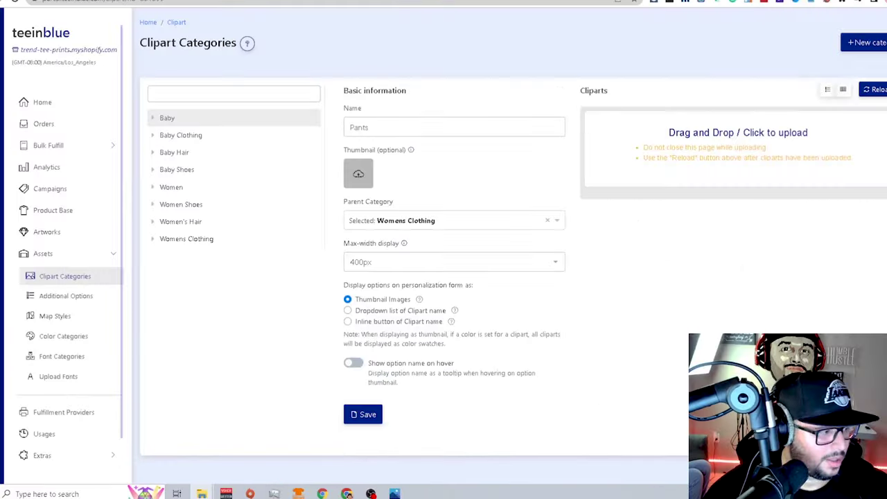
pyautogui.moveTo(334, 159); pyautogui.dragTo(720, 149)
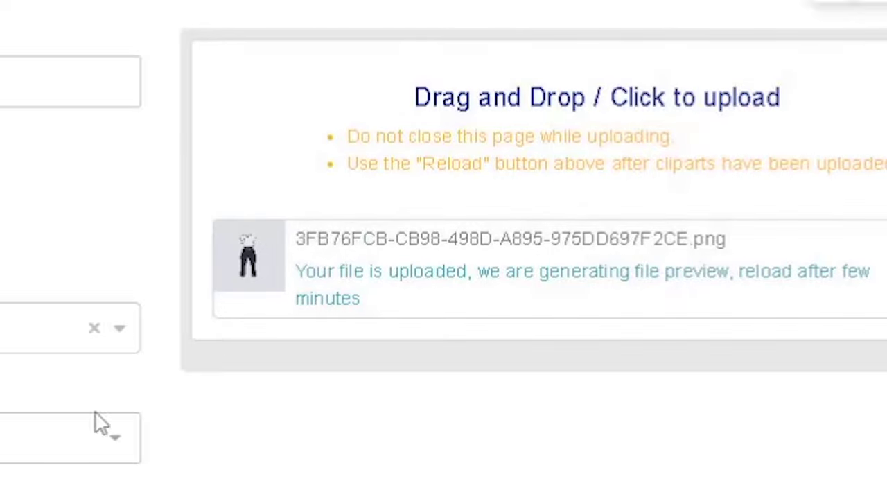
pyautogui.scroll(-5, 95, 422)
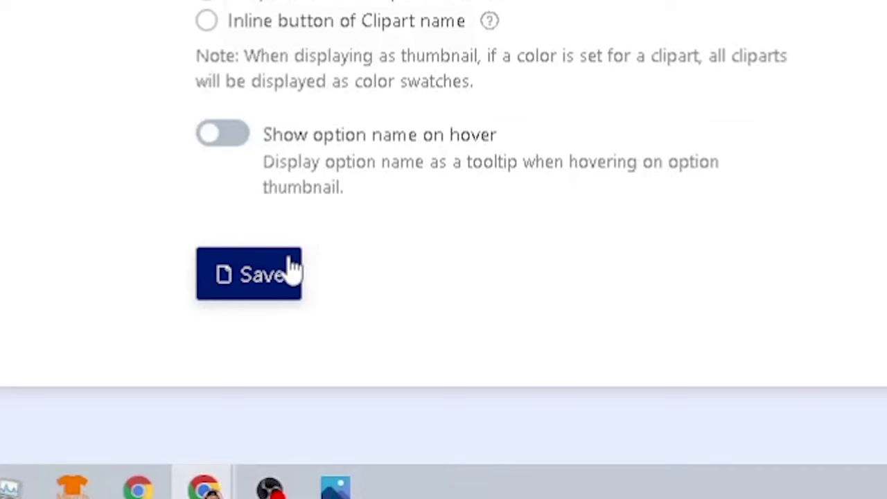
pyautogui.click(249, 274)
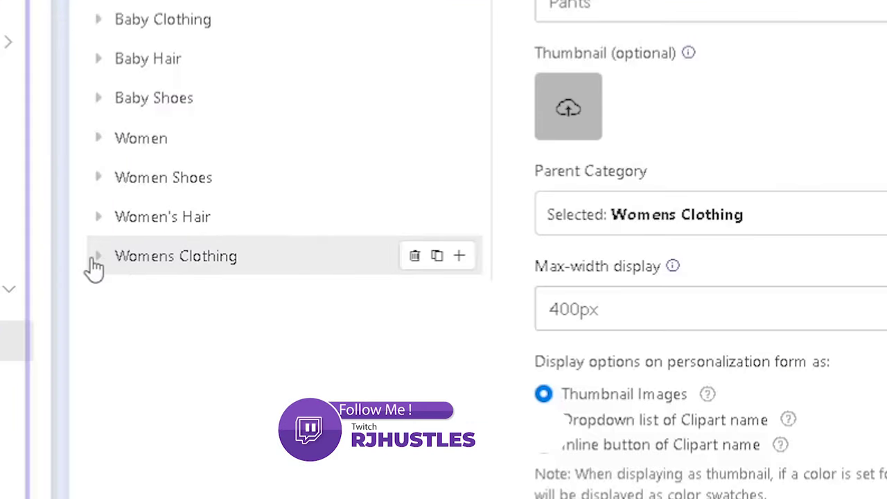
# Inspect the Womens Clothing category and its Pants subcategory in the category tree
pyautogui.click(98, 258)
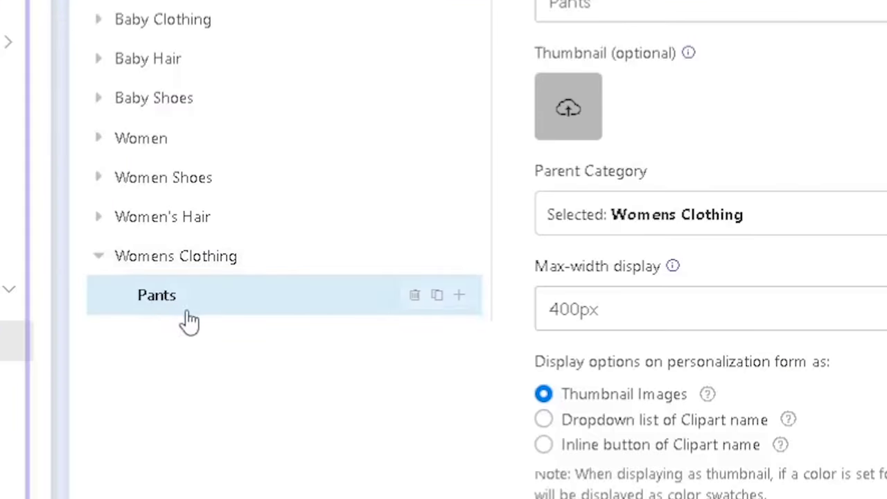
pyautogui.click(208, 262)
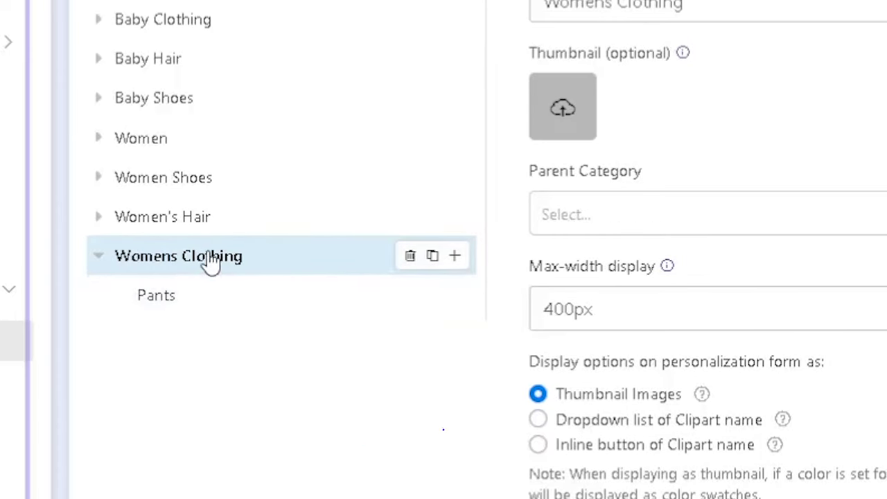
pyautogui.click(148, 269)
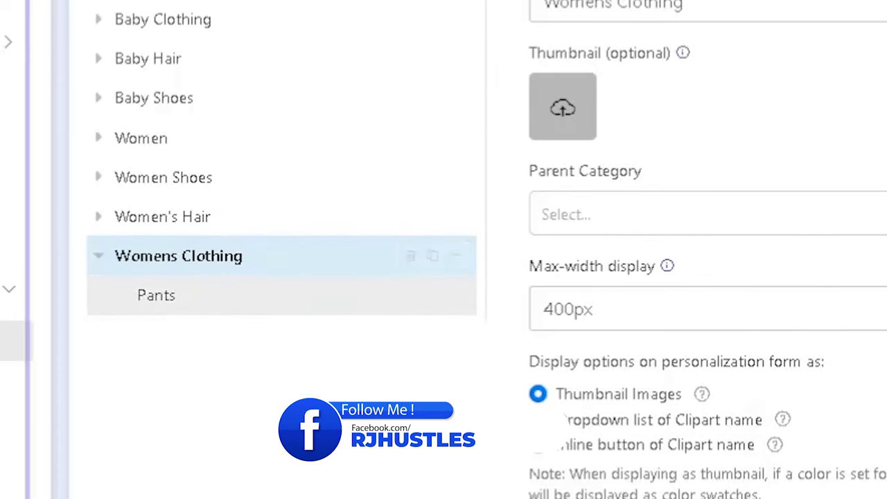
pyautogui.click(152, 297)
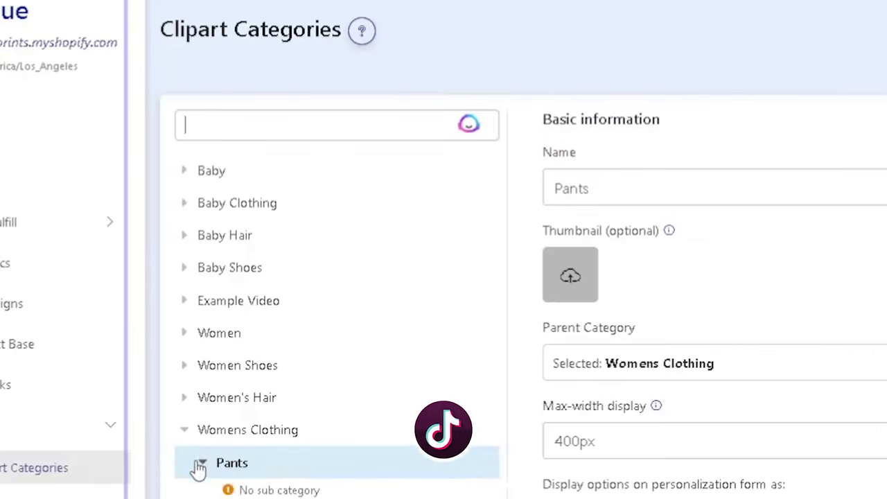
pyautogui.click(196, 461)
pyautogui.click(184, 429)
# In the artwork's default template, set the personalization of layer 3FB76FCB-CB98-498D-A895-975DD697F2CE to 1 Clipart category
pyautogui.click(277, 125)
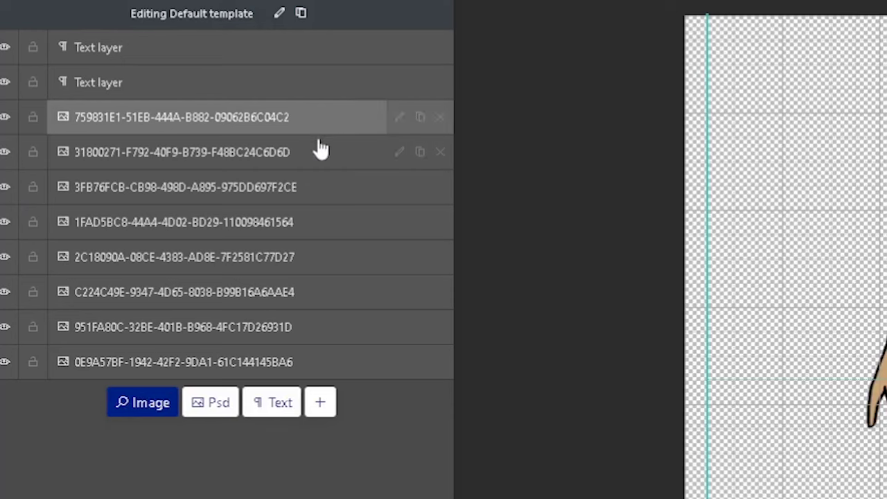
pyautogui.click(321, 150)
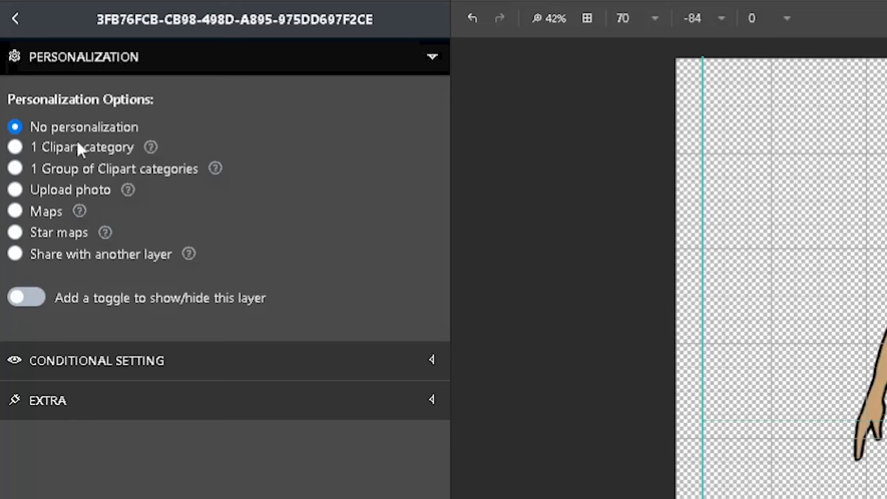
pyautogui.click(77, 147)
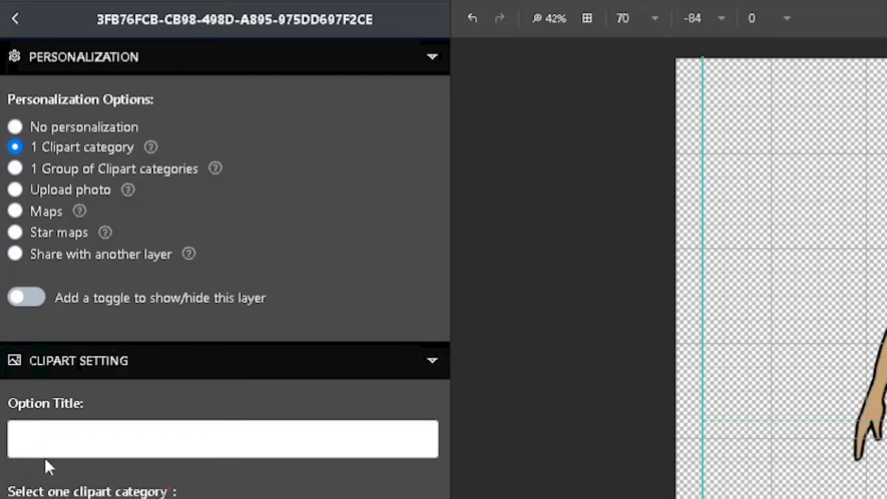
# Link the layer to the Womens Clothing clipart category and mark the option as required
pyautogui.click(208, 498)
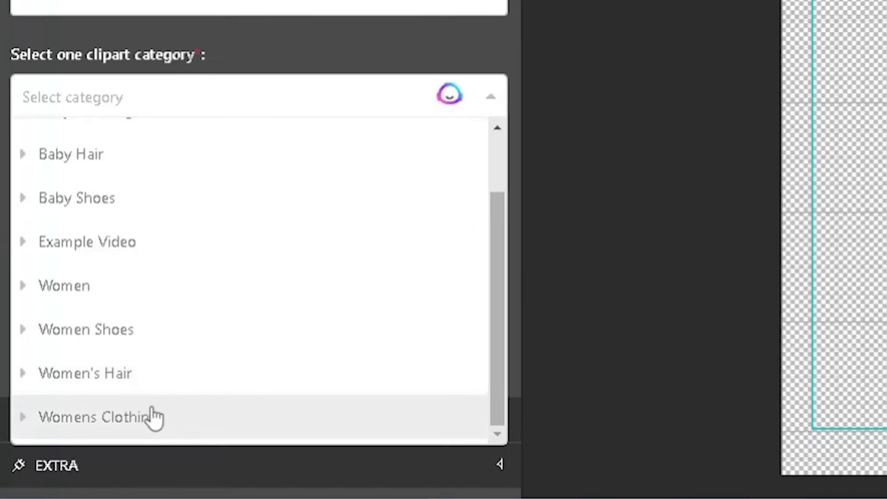
pyautogui.click(154, 417)
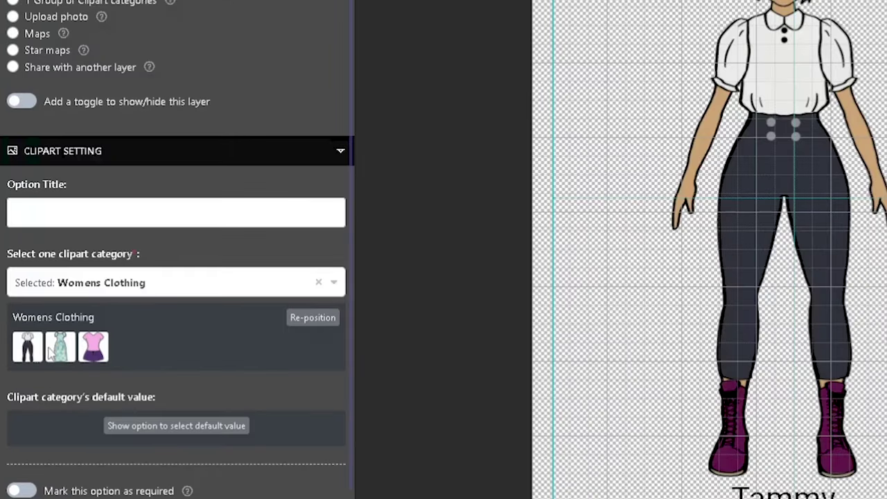
pyautogui.click(21, 490)
pyautogui.scroll(-2, 216, 320)
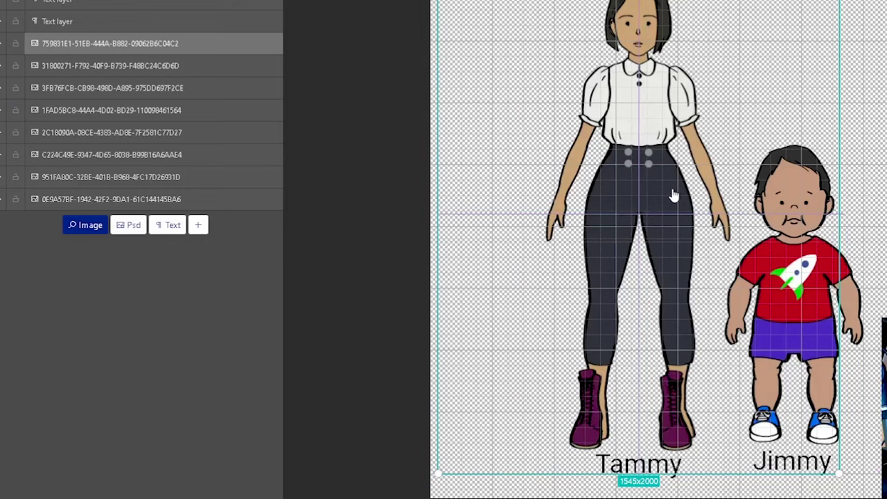
# Align the boots layer 759831E1-51EB-444A-B882-09062B6C04C2 with the woman's feet and choose a clipart category for it
pyautogui.moveTo(674, 196); pyautogui.dragTo(677, 195)
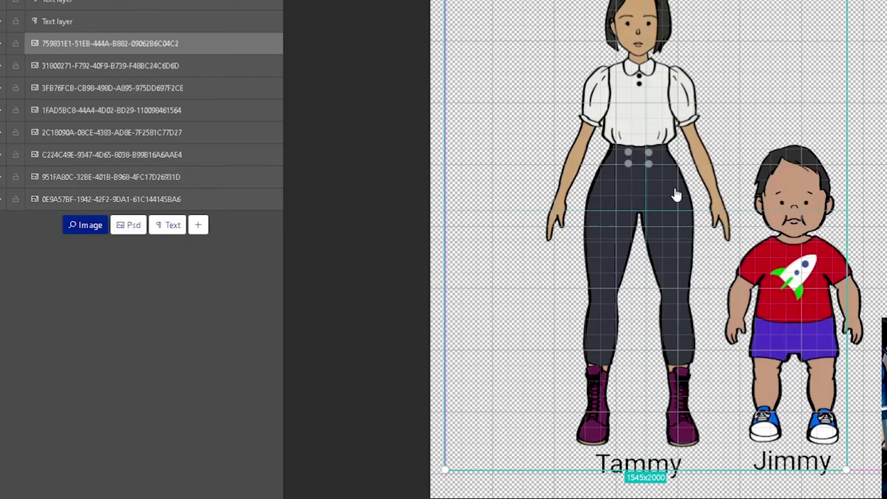
pyautogui.click(246, 43)
pyautogui.click(138, 285)
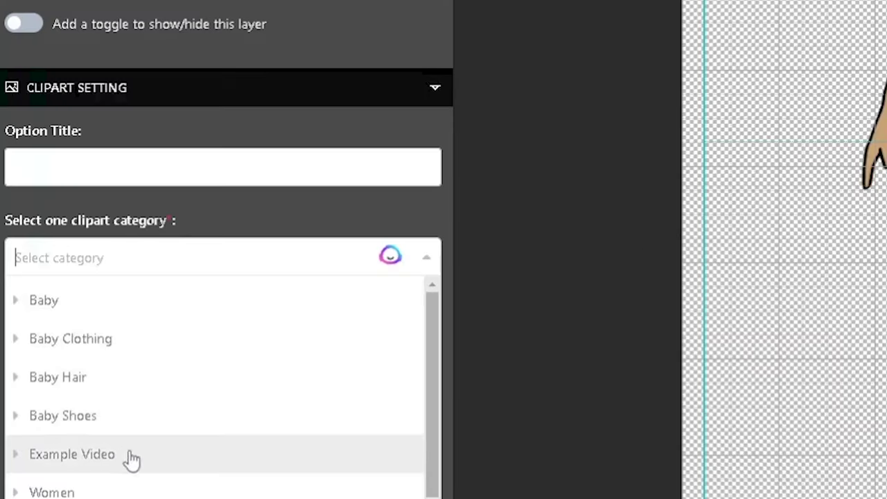
pyautogui.click(41, 458)
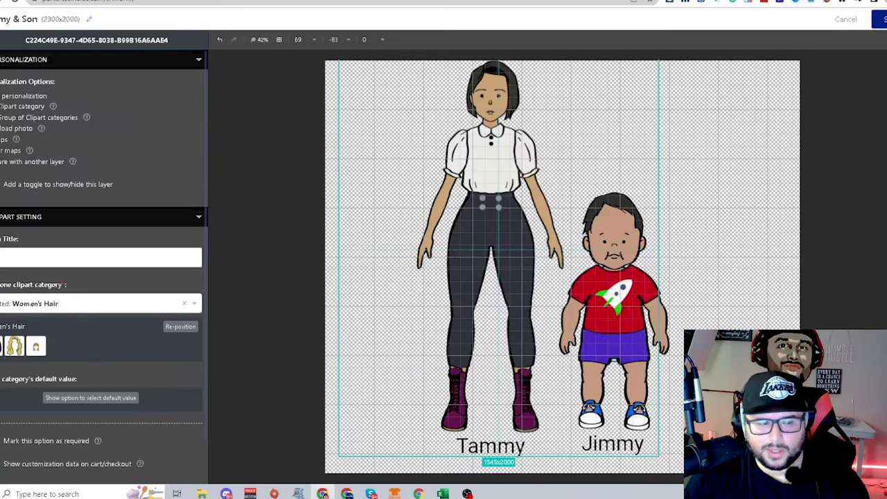
# Open the personalization settings of the child's layer 2C18090A-08CE-4383-AD8E-7F2581C77D27 and save the artwork
pyautogui.click(2, 40)
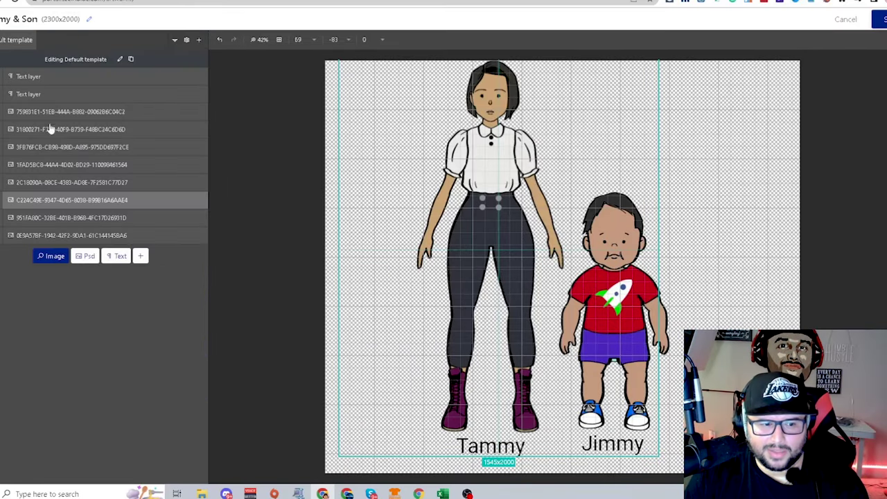
pyautogui.click(81, 184)
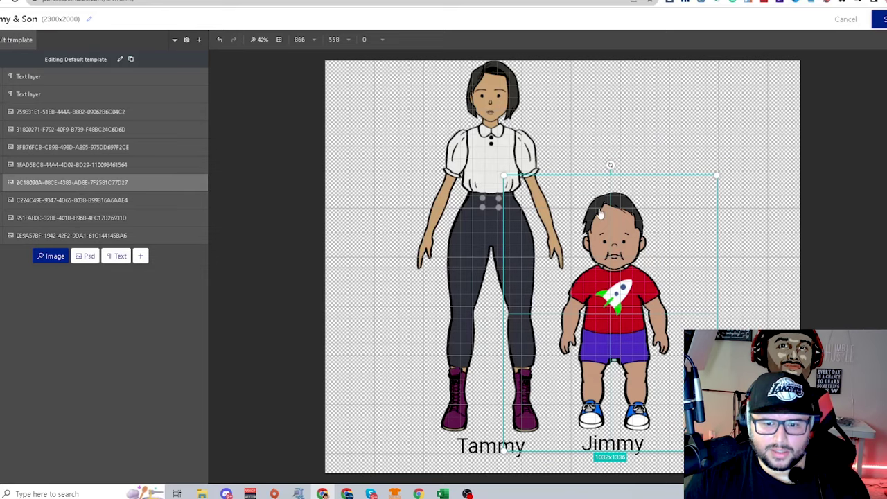
pyautogui.click(180, 182)
pyautogui.scroll(-2, 139, 416)
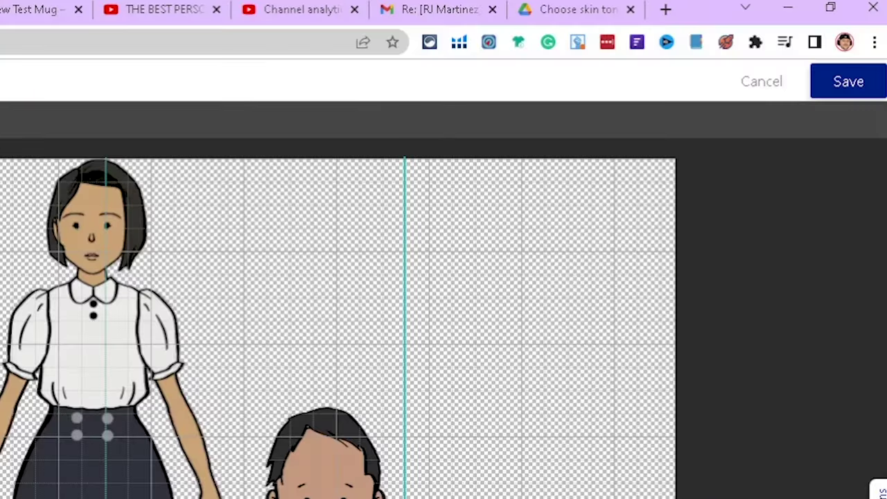
pyautogui.click(859, 83)
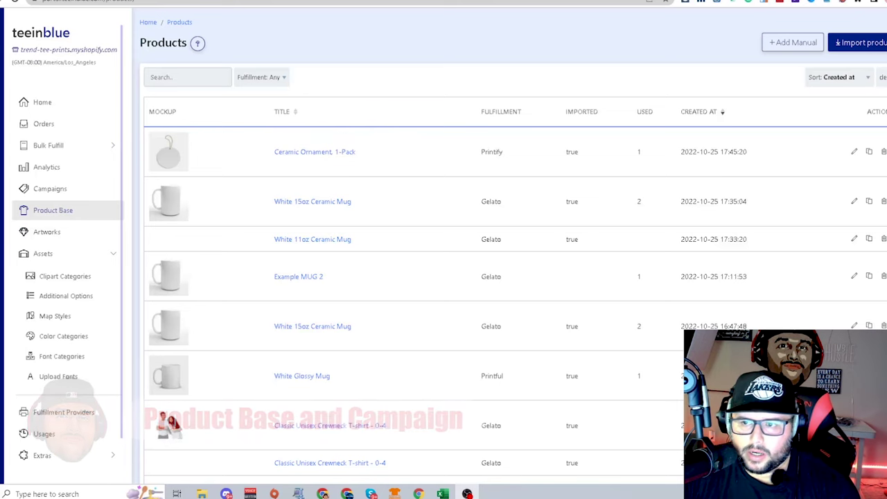
# Start a product base import with Printify as the provider and search its catalog for "ornament"
pyautogui.click(879, 45)
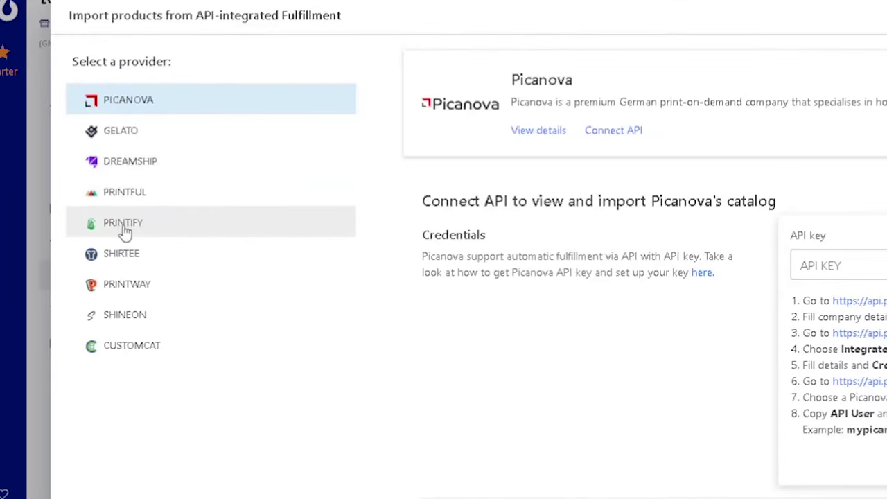
pyautogui.click(67, 178)
pyautogui.click(499, 209)
pyautogui.write('ornament')
pyautogui.scroll(-3, 349, 289)
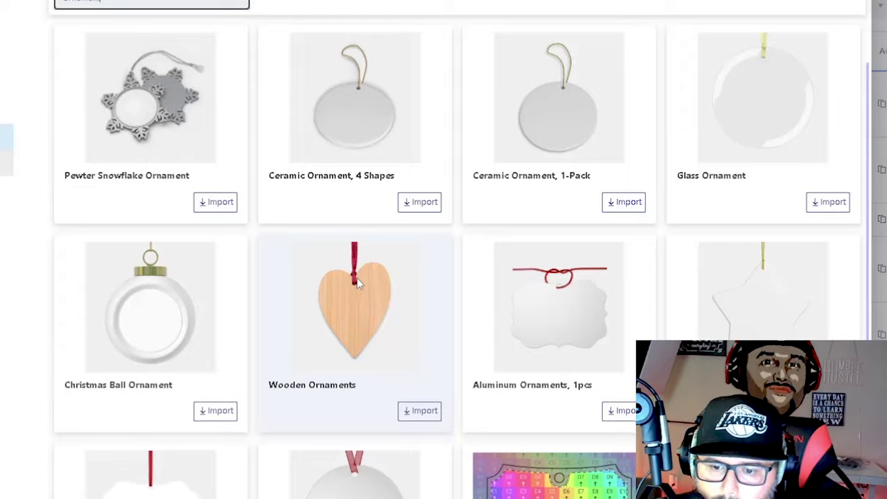
pyautogui.scroll(-3, 358, 282)
pyautogui.scroll(3, 366, 231)
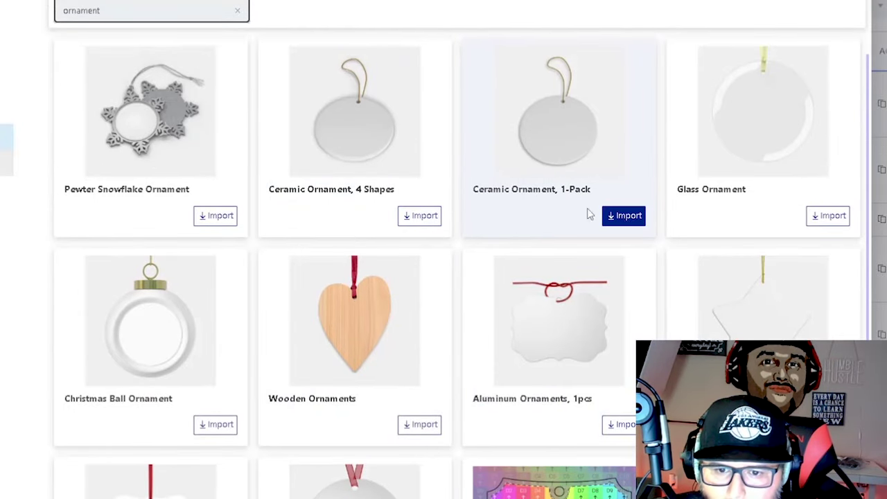
# Import the Ceramic Ornament, 1-Pack with a print provider selected and open its shape choices
pyautogui.click(632, 219)
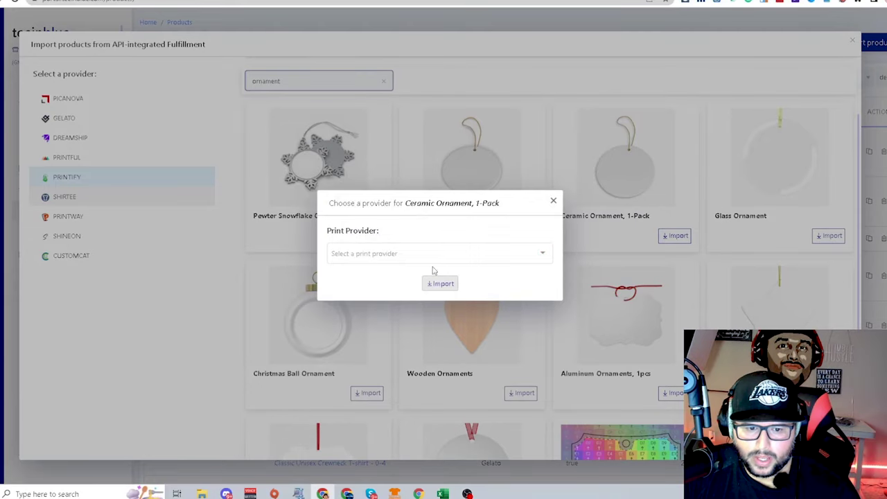
pyautogui.click(442, 255)
pyautogui.click(435, 271)
pyautogui.click(440, 282)
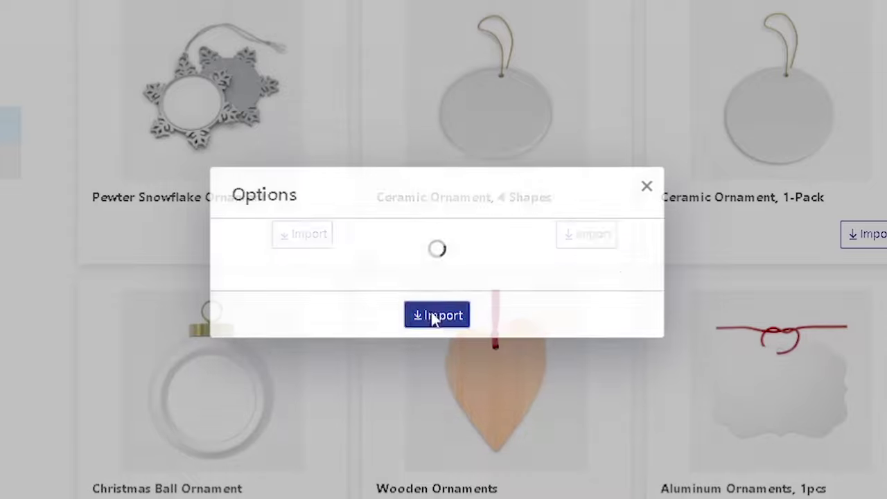
pyautogui.click(445, 262)
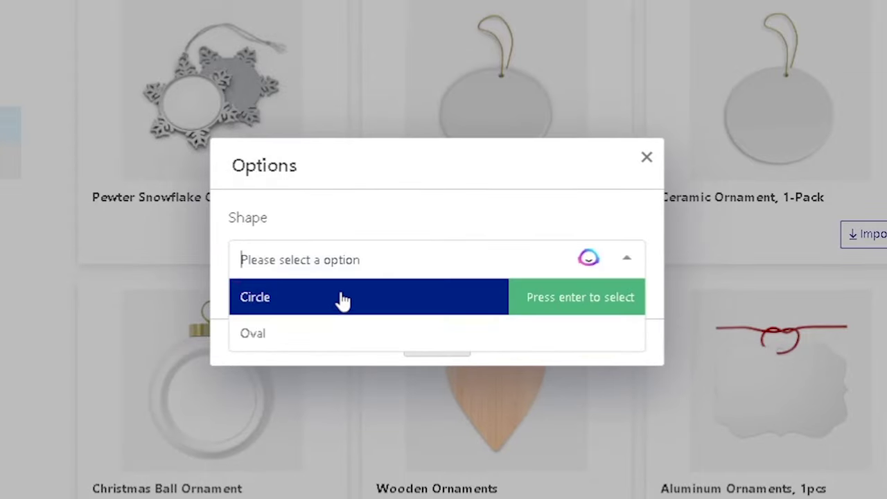